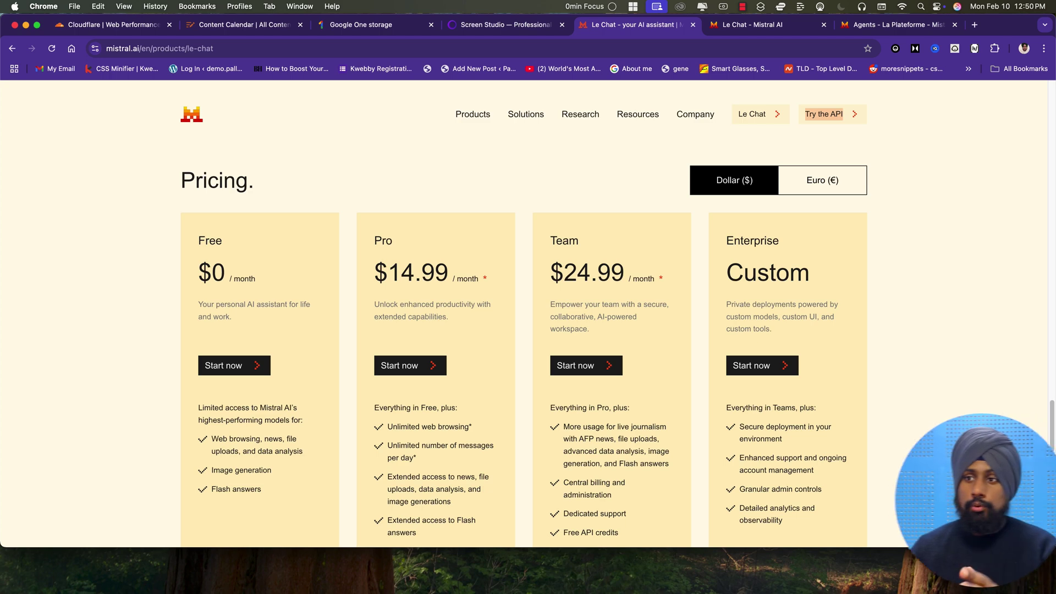
Review each Le Chat plan's features, including Team at $19.99 per seat monthly, then return to Le Chat
{"action": "scroll", "coordinate": [291, 374], "scroll_direction": "down", "scroll_amount": 3}
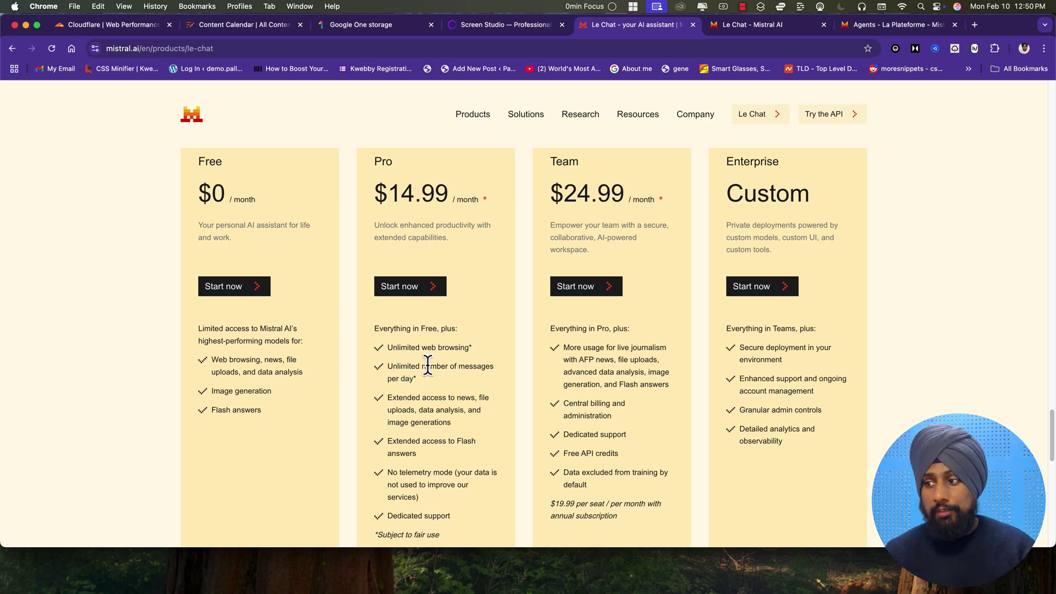
{"action": "scroll", "coordinate": [437, 395], "scroll_direction": "down", "scroll_amount": 5}
{"action": "scroll", "coordinate": [434, 384], "scroll_direction": "up", "scroll_amount": 4}
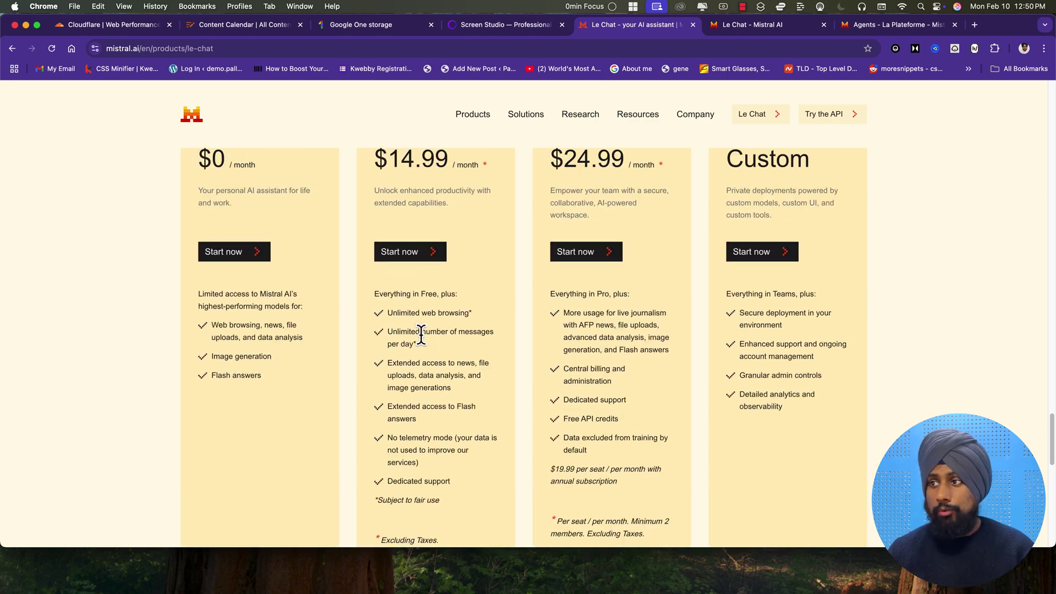
{"action": "scroll", "coordinate": [419, 333], "scroll_direction": "up", "scroll_amount": 1}
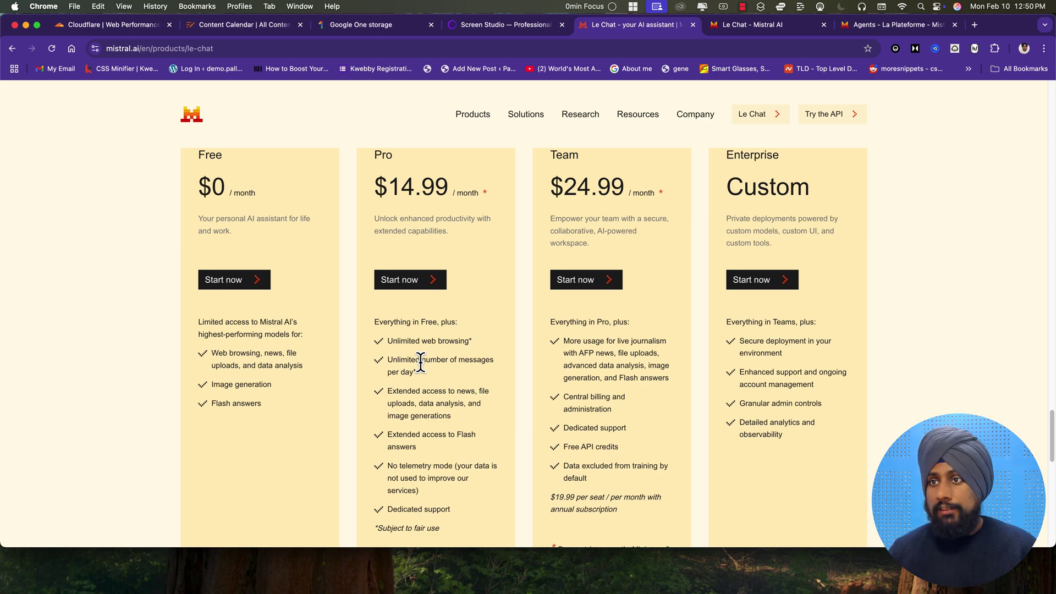
{"action": "scroll", "coordinate": [415, 421], "scroll_direction": "down", "scroll_amount": 2}
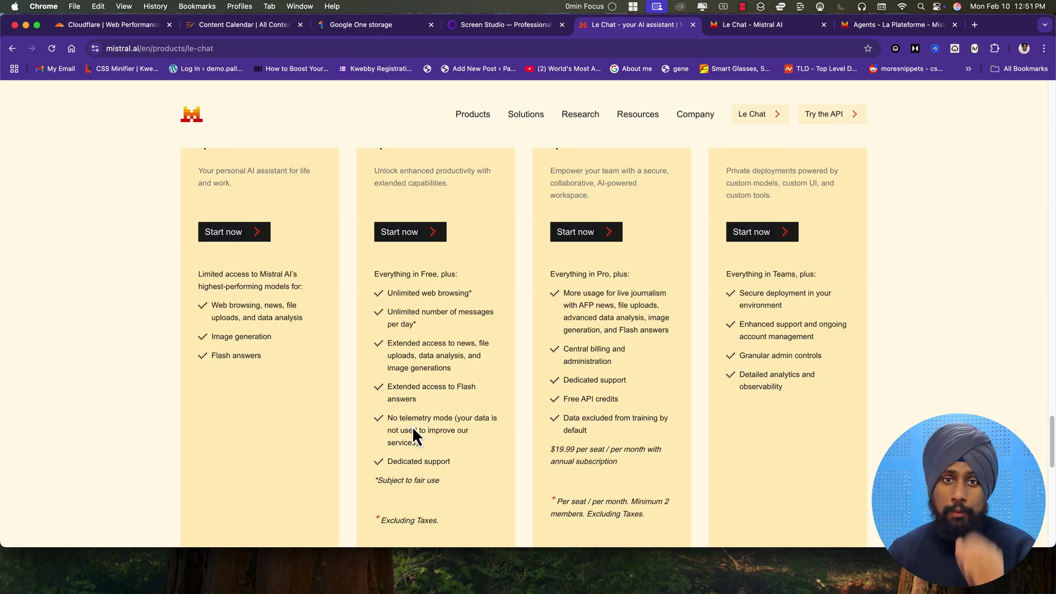
{"action": "scroll", "coordinate": [413, 429], "scroll_direction": "down", "scroll_amount": 1}
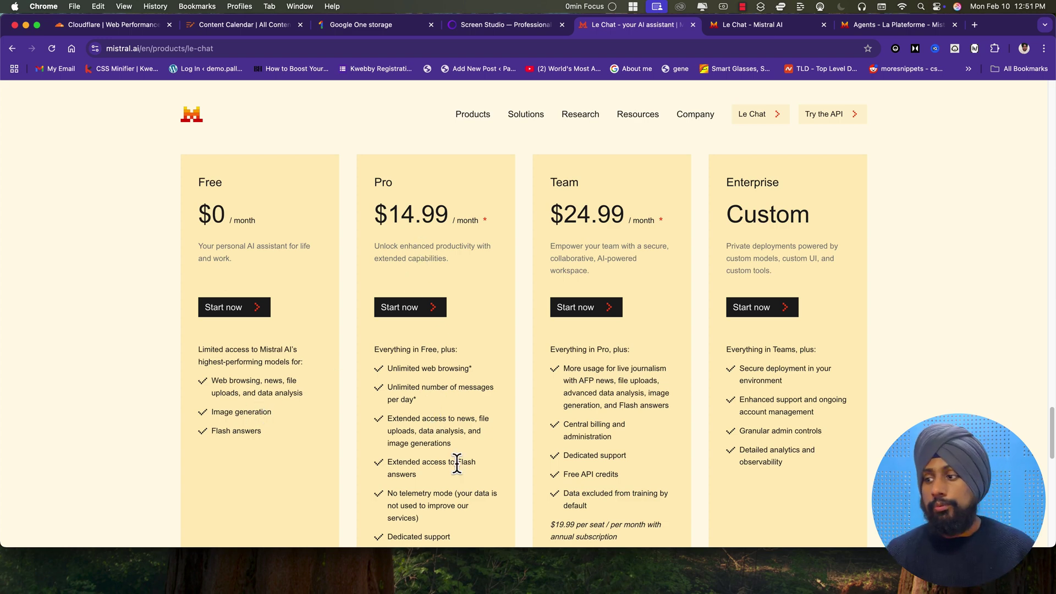
{"action": "scroll", "coordinate": [457, 440], "scroll_direction": "down", "scroll_amount": 3}
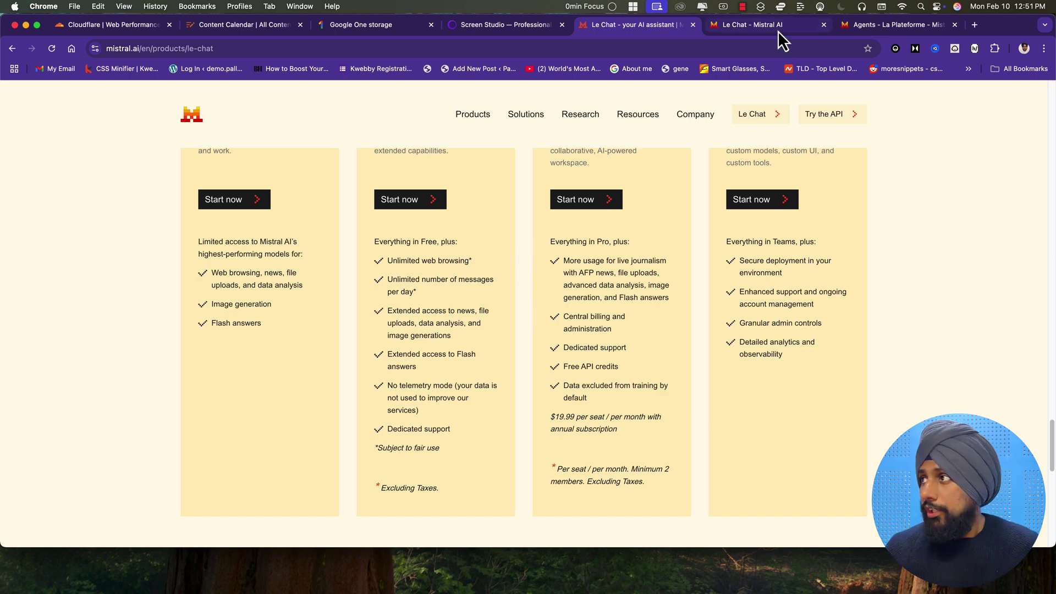
{"action": "left_click", "coordinate": [749, 24]}
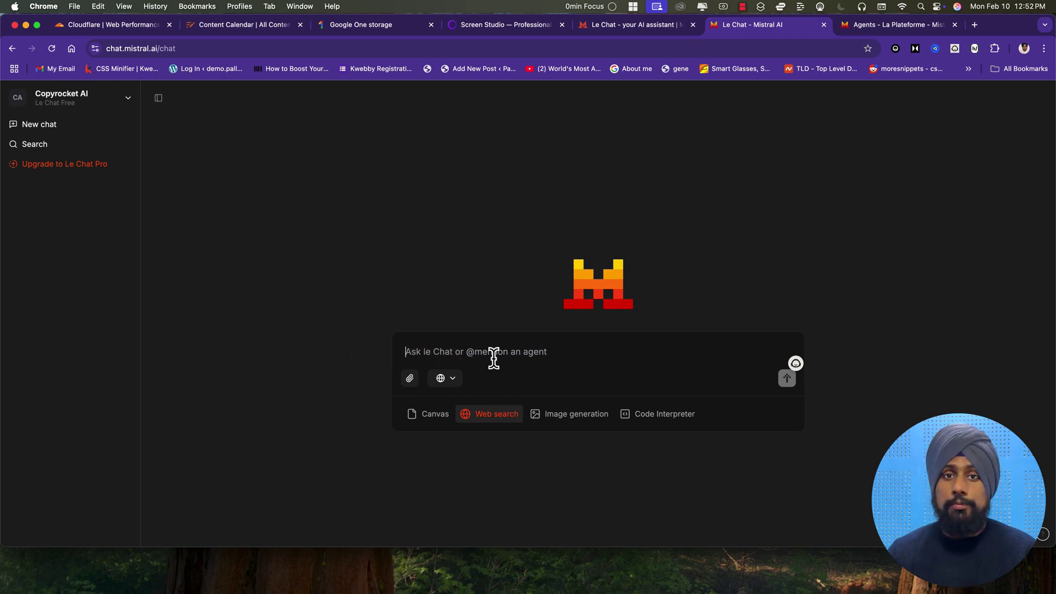
Ask Le Chat 'latest breaking news in US' with web search enabled
{"action": "type", "text": "latest br"}
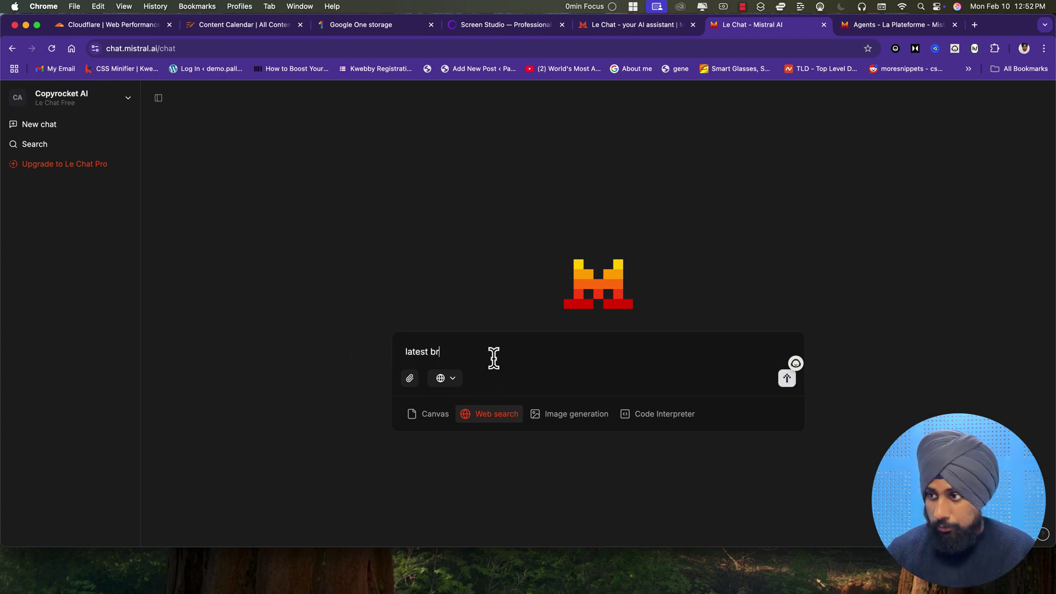
{"action": "type", "text": "eaking news in"}
{"action": "key", "text": "Caps_Lock"}
{"action": "type", "text": "US"}
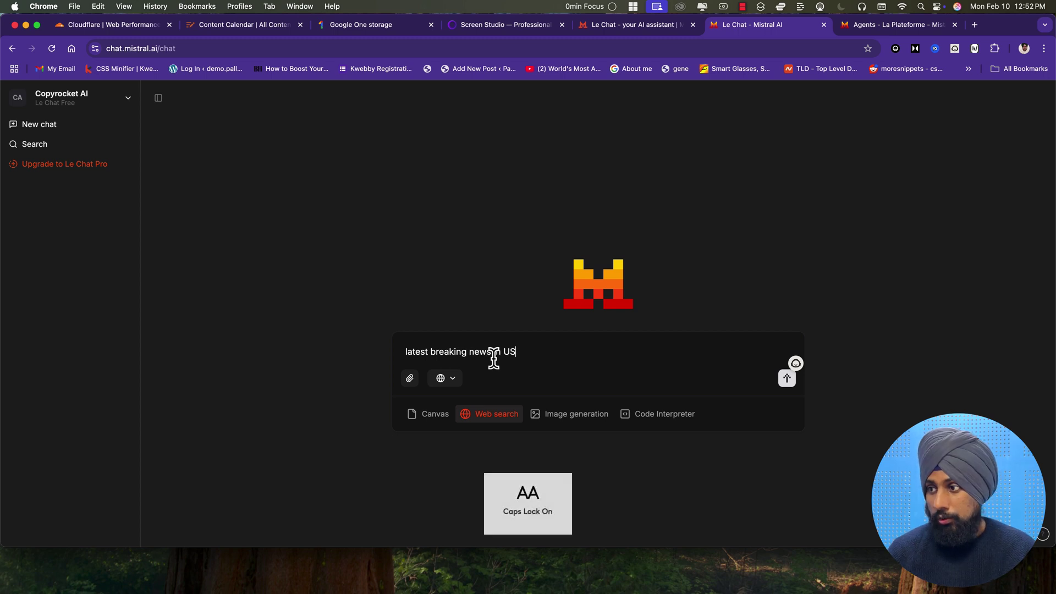
{"action": "key", "text": "Return"}
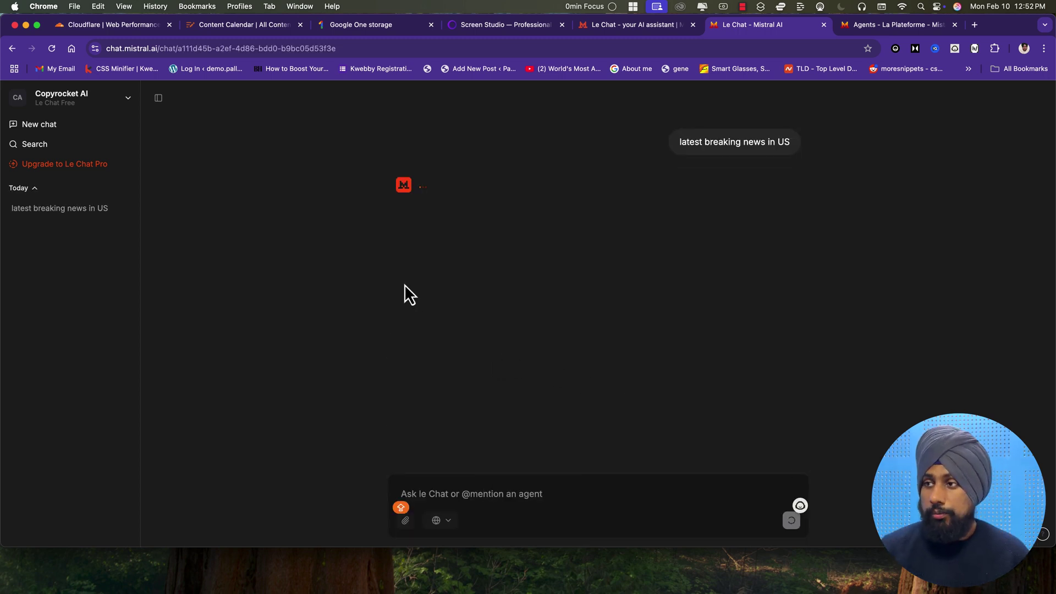
Read through the answer's ten US breaking news items
{"action": "scroll", "coordinate": [484, 219], "scroll_direction": "down", "scroll_amount": 3}
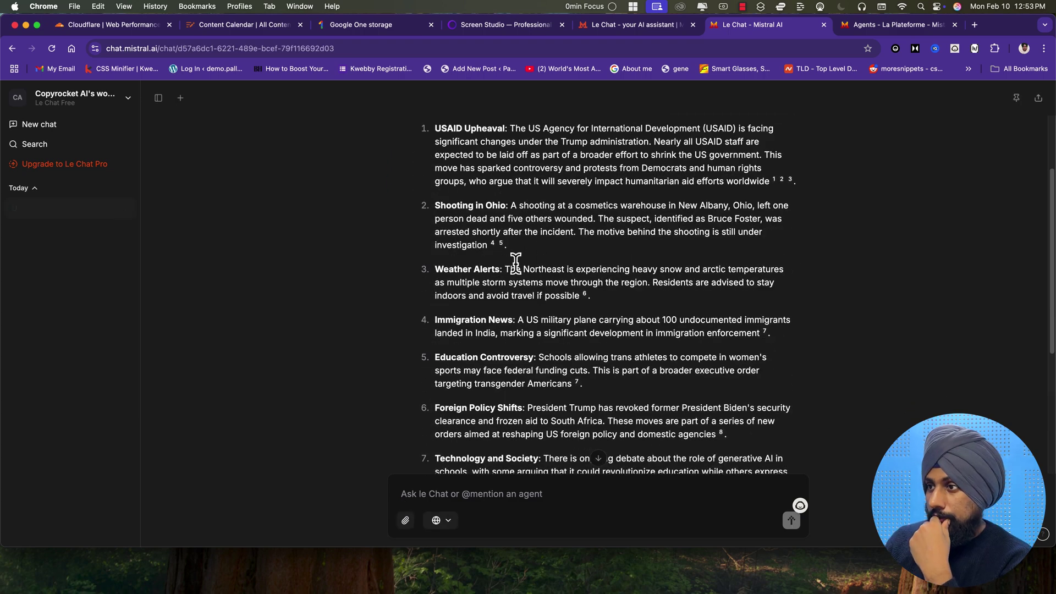
{"action": "scroll", "coordinate": [484, 272], "scroll_direction": "up", "scroll_amount": 2}
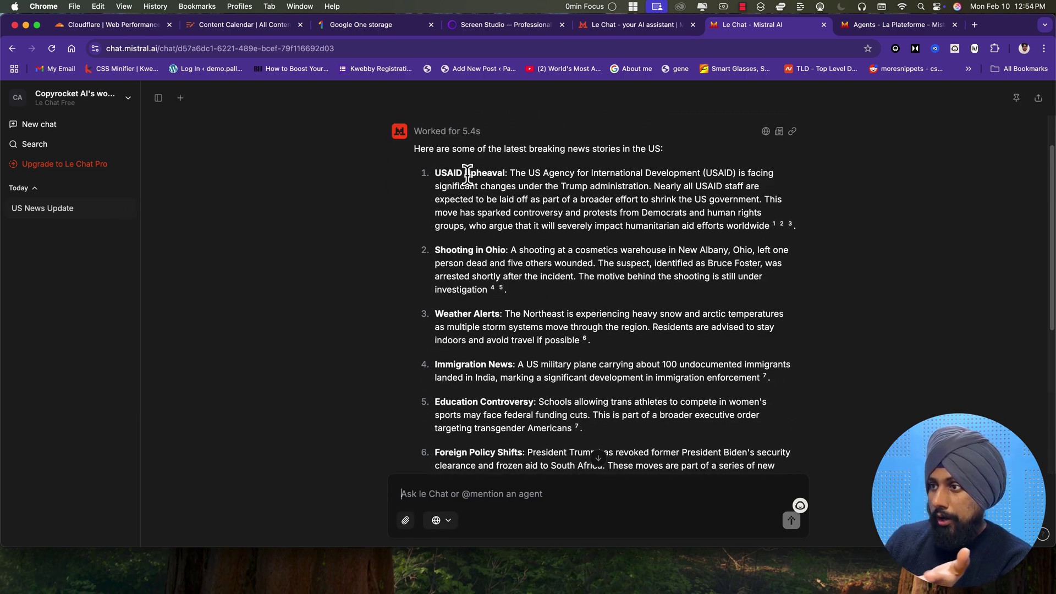
{"action": "scroll", "coordinate": [468, 346], "scroll_direction": "down", "scroll_amount": 2}
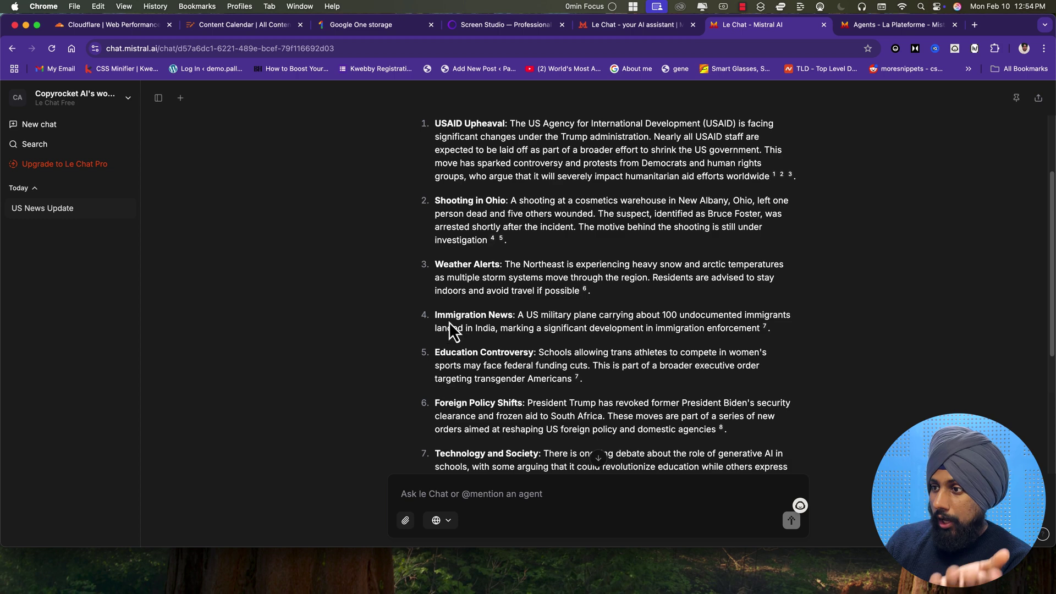
{"action": "scroll", "coordinate": [499, 330], "scroll_direction": "down", "scroll_amount": 4}
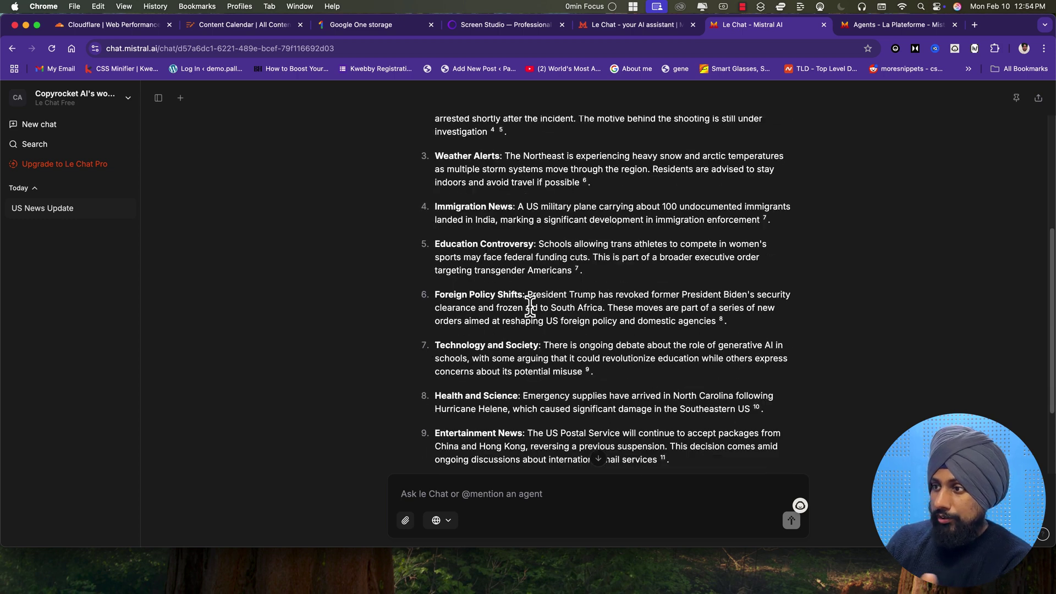
{"action": "scroll", "coordinate": [530, 304], "scroll_direction": "down", "scroll_amount": 4}
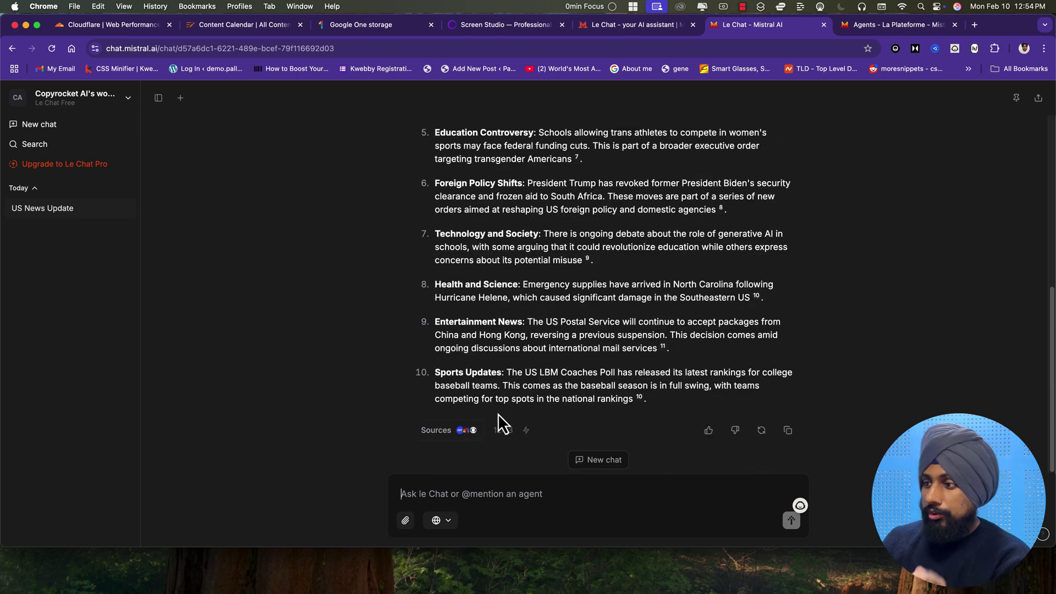
Show and browse the answer's cited sources, such as AFP and NBC News
{"action": "left_click", "coordinate": [443, 432]}
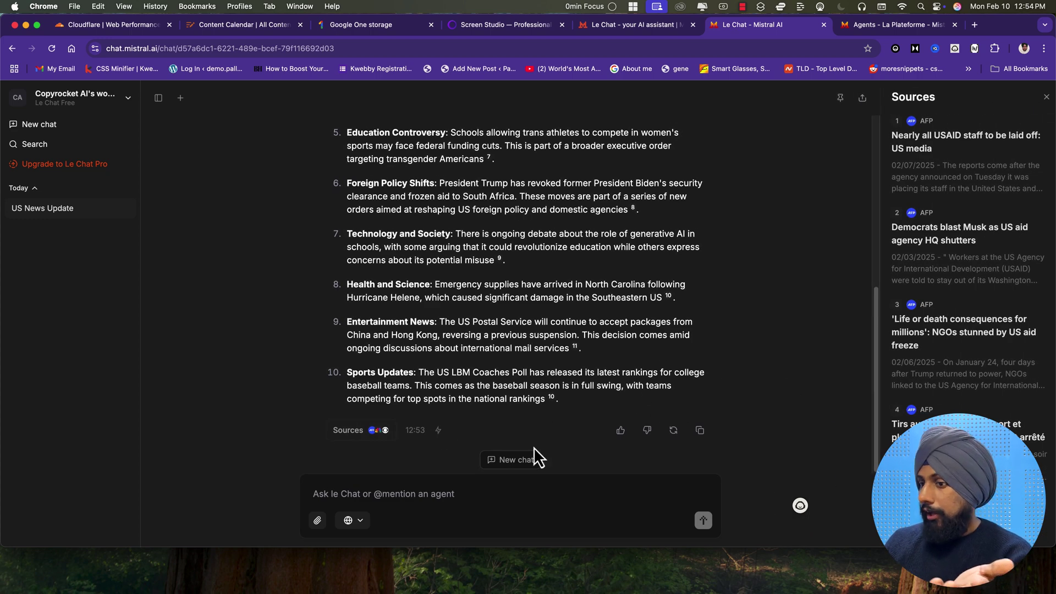
{"action": "scroll", "coordinate": [959, 330], "scroll_direction": "down", "scroll_amount": 4}
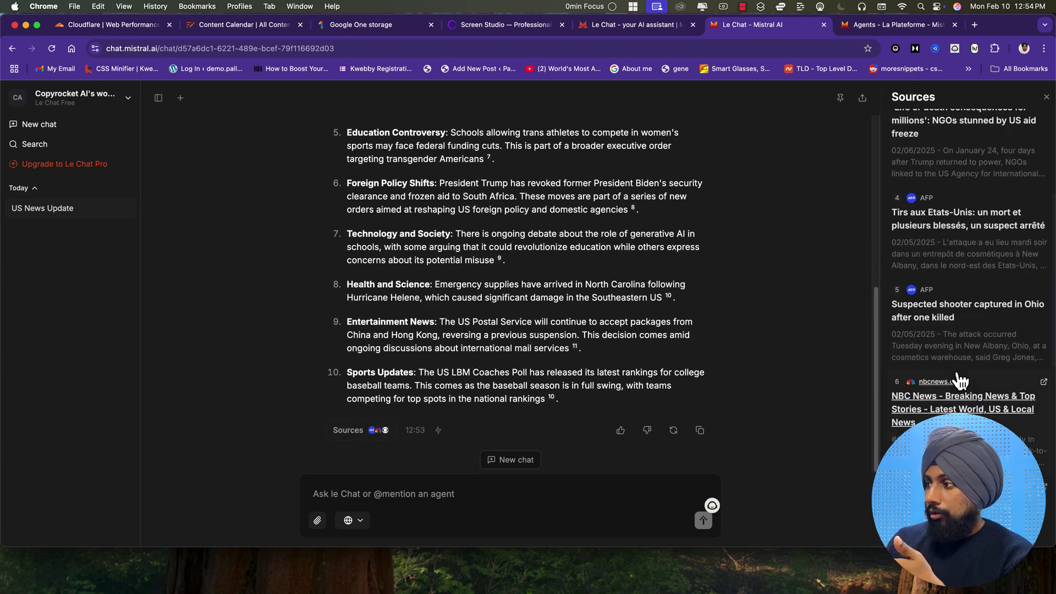
{"action": "scroll", "coordinate": [961, 385], "scroll_direction": "down", "scroll_amount": 5}
{"action": "scroll", "coordinate": [513, 396], "scroll_direction": "up", "scroll_amount": 6}
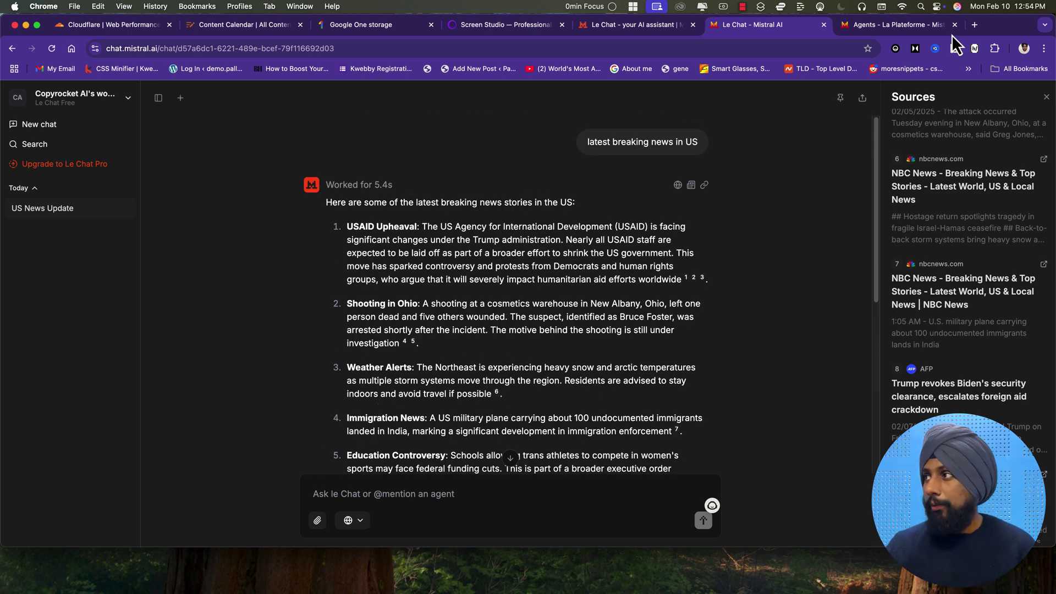
Load chatgpt.com in a new page and select the GPT-4o model
{"action": "left_click", "coordinate": [975, 25]}
{"action": "type", "text": "chatgpt.com"}
{"action": "key", "text": "Return"}
{"action": "left_click", "coordinate": [209, 96]}
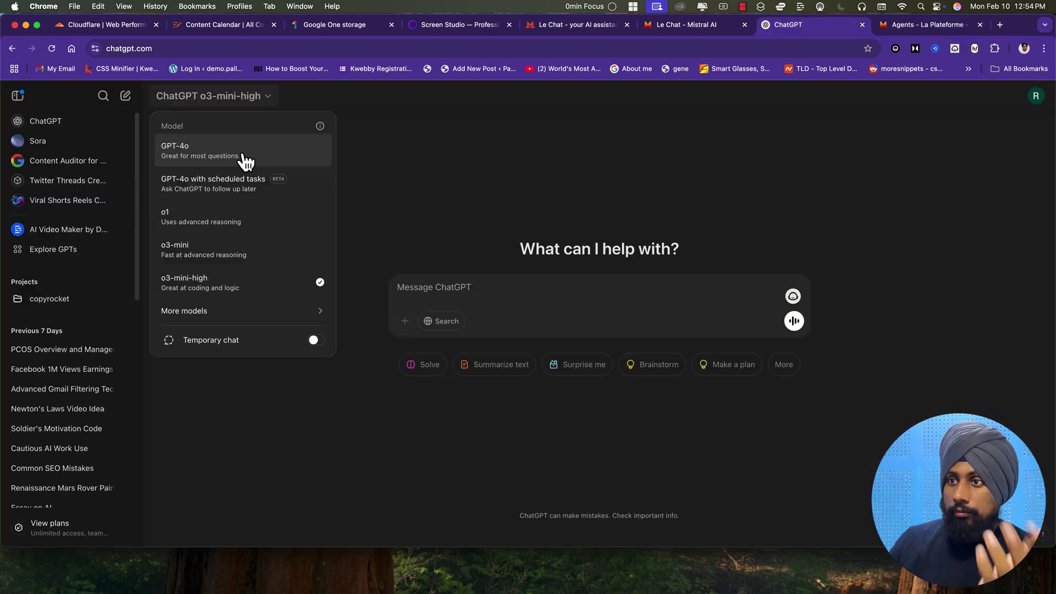
{"action": "left_click", "coordinate": [228, 156]}
Enable web search and the Canvas tool in ChatGPT, then return to Le Chat
{"action": "left_click", "coordinate": [479, 322]}
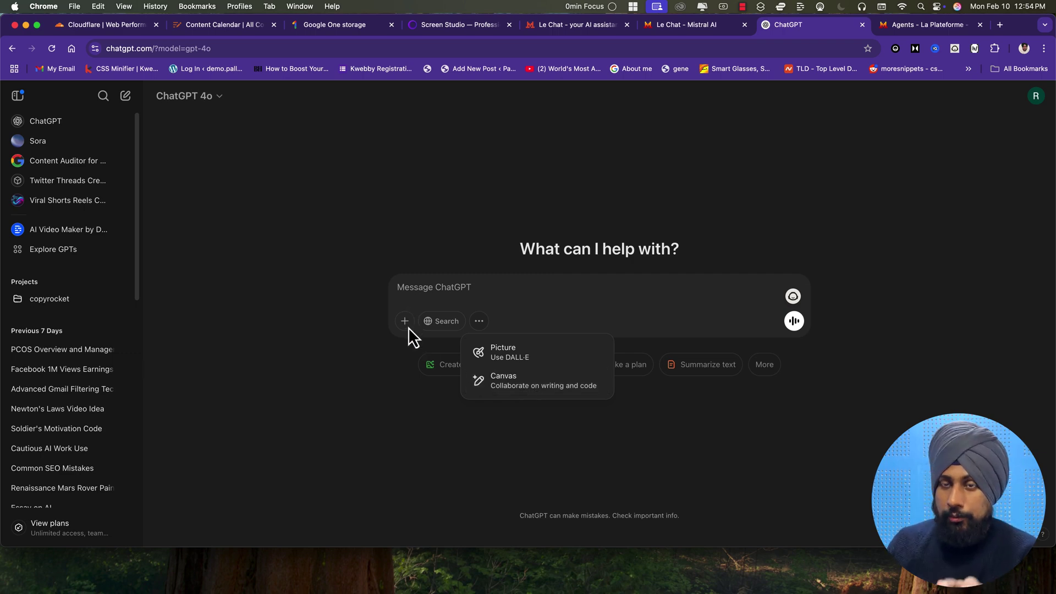
{"action": "left_click", "coordinate": [446, 324]}
{"action": "left_click", "coordinate": [447, 326]}
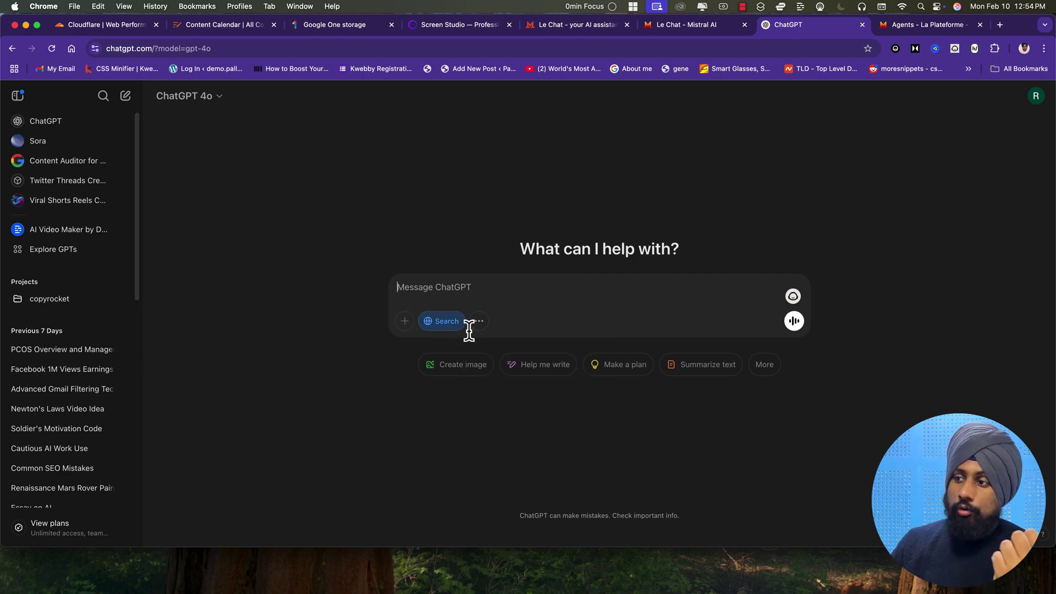
{"action": "left_click", "coordinate": [479, 321]}
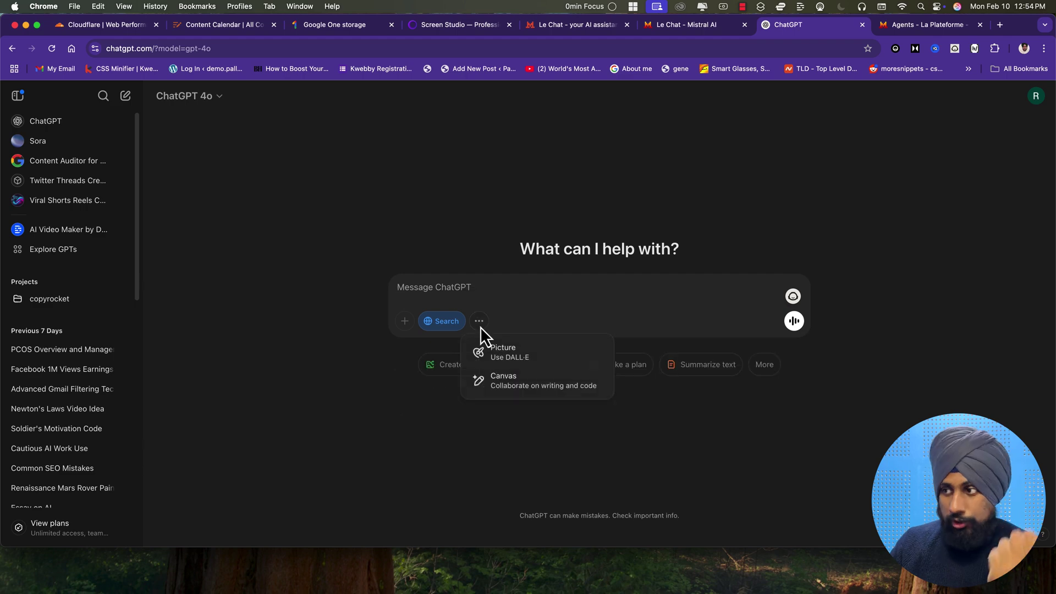
{"action": "left_click", "coordinate": [515, 381]}
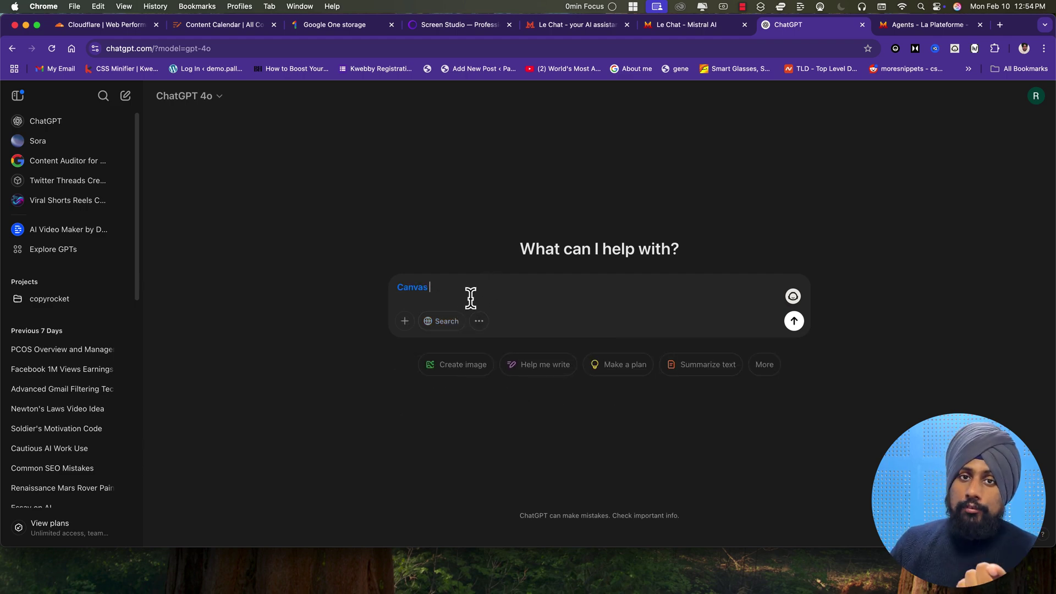
{"action": "left_click", "coordinate": [696, 28]}
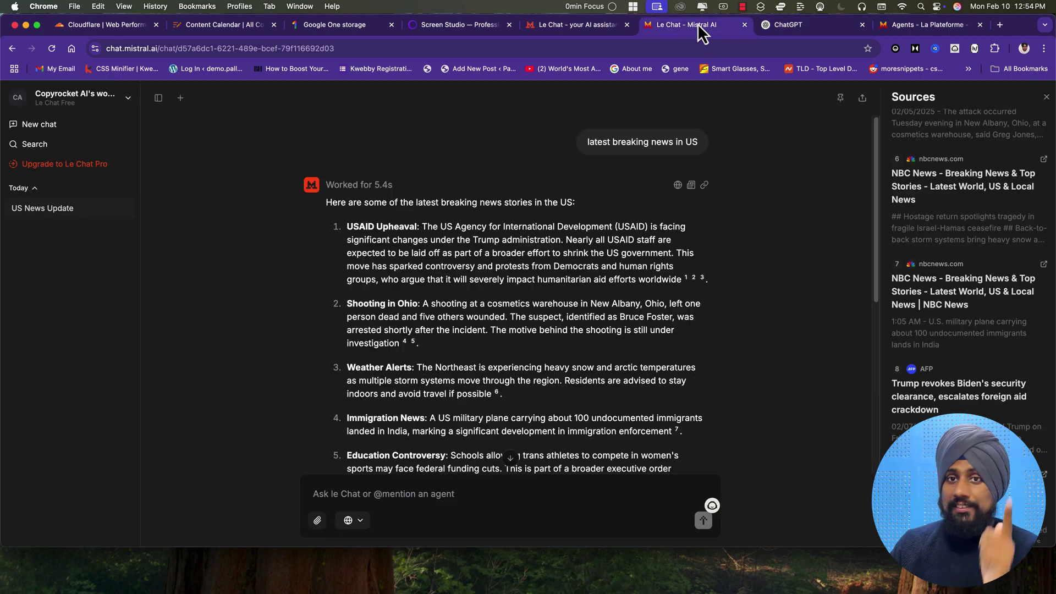
In a new chat, draft 'write a blog on top 10 small dog breeds for small house.' with Canvas and Image generation on
{"action": "left_click", "coordinate": [181, 99]}
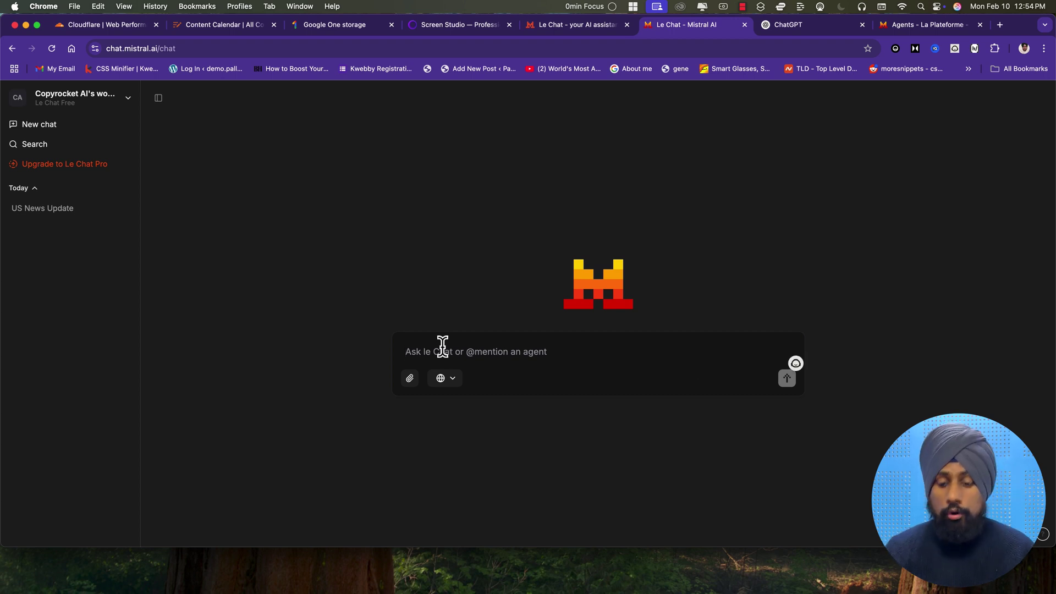
{"action": "type", "text": "write a blog"}
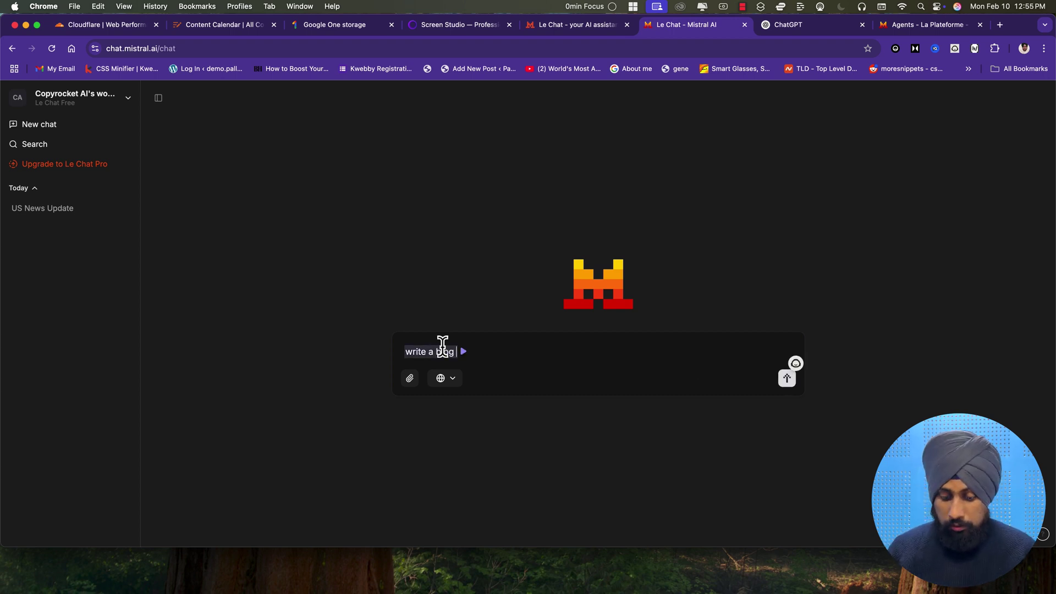
{"action": "type", "text": " on top 10 small dog breeds for small house."}
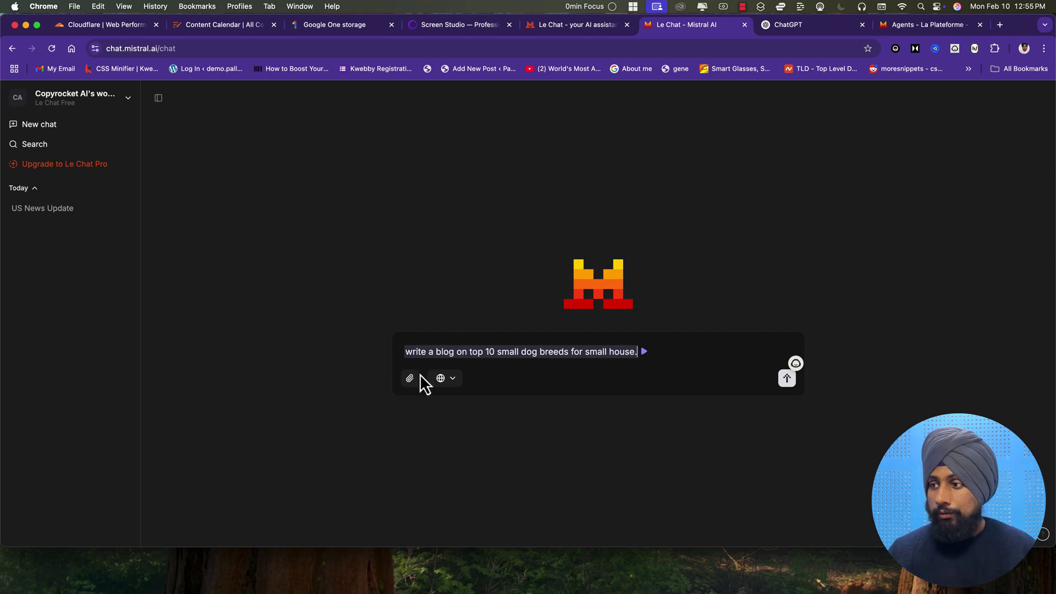
{"action": "left_click", "coordinate": [452, 383]}
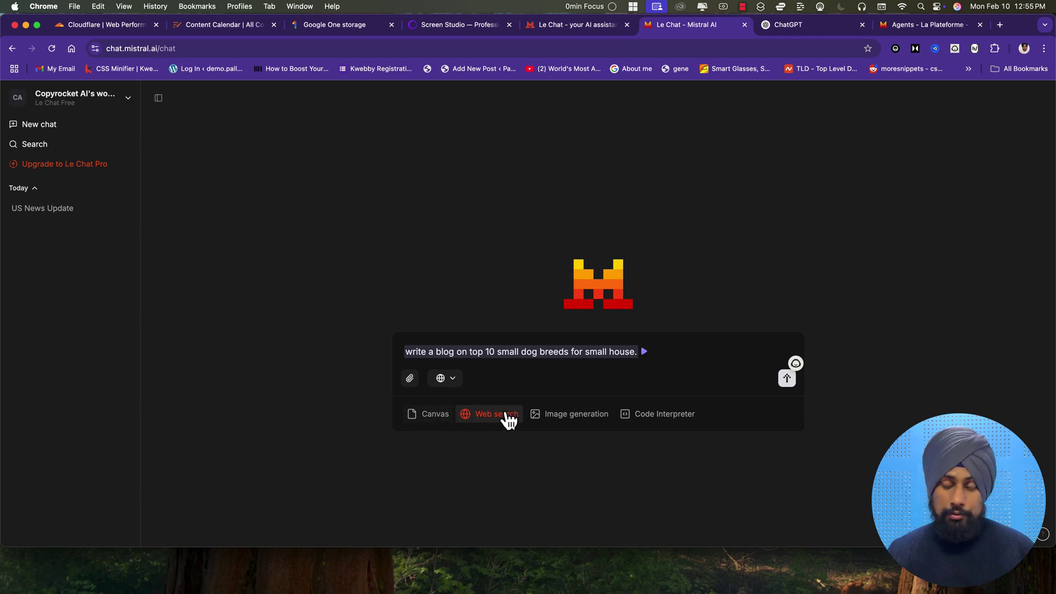
{"action": "left_click", "coordinate": [438, 424]}
{"action": "left_click", "coordinate": [579, 429]}
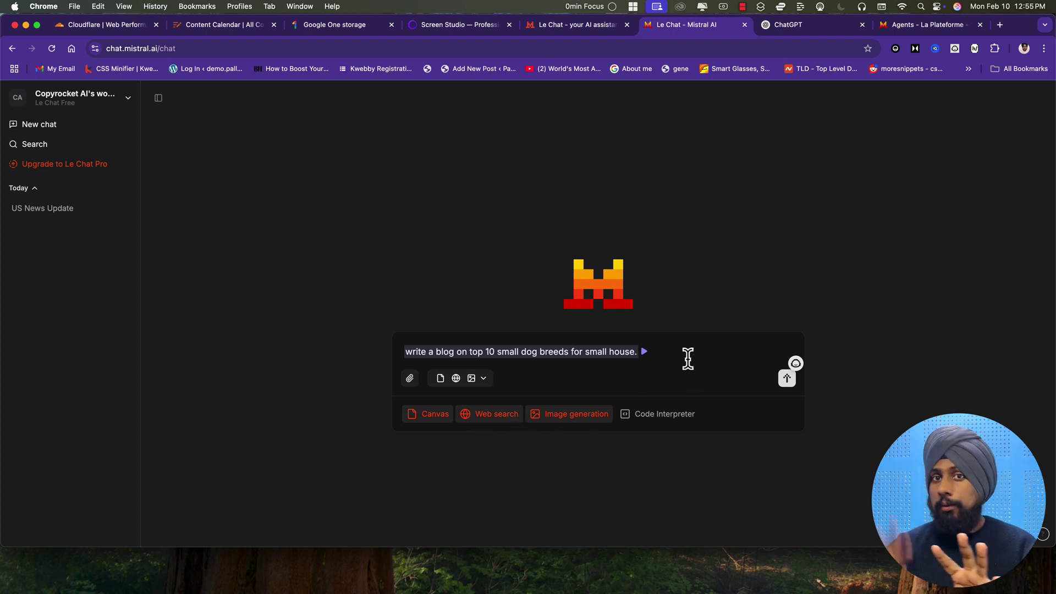
Send the blog request and view the generated post in the full Canvas view
{"action": "key", "text": "Return"}
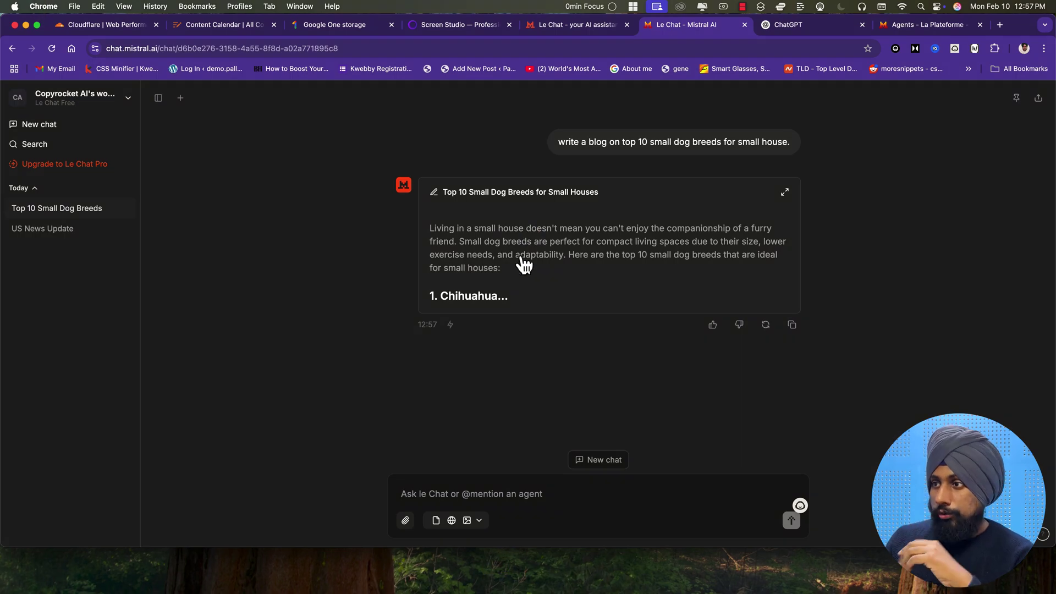
{"action": "left_click", "coordinate": [549, 264]}
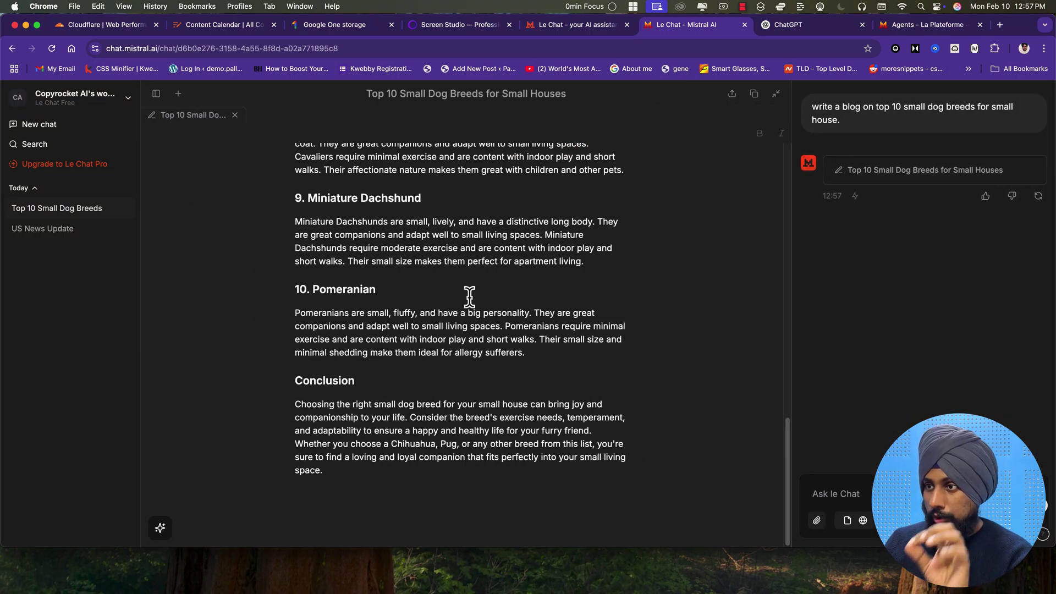
{"action": "scroll", "coordinate": [469, 297], "scroll_direction": "up", "scroll_amount": 20}
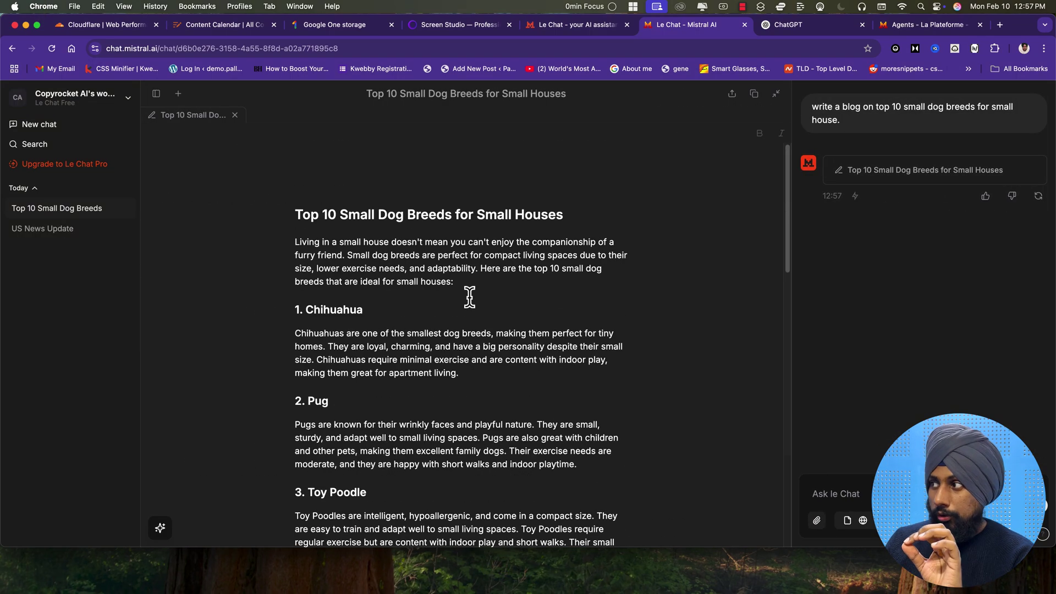
{"action": "scroll", "coordinate": [517, 437], "scroll_direction": "down", "scroll_amount": 20}
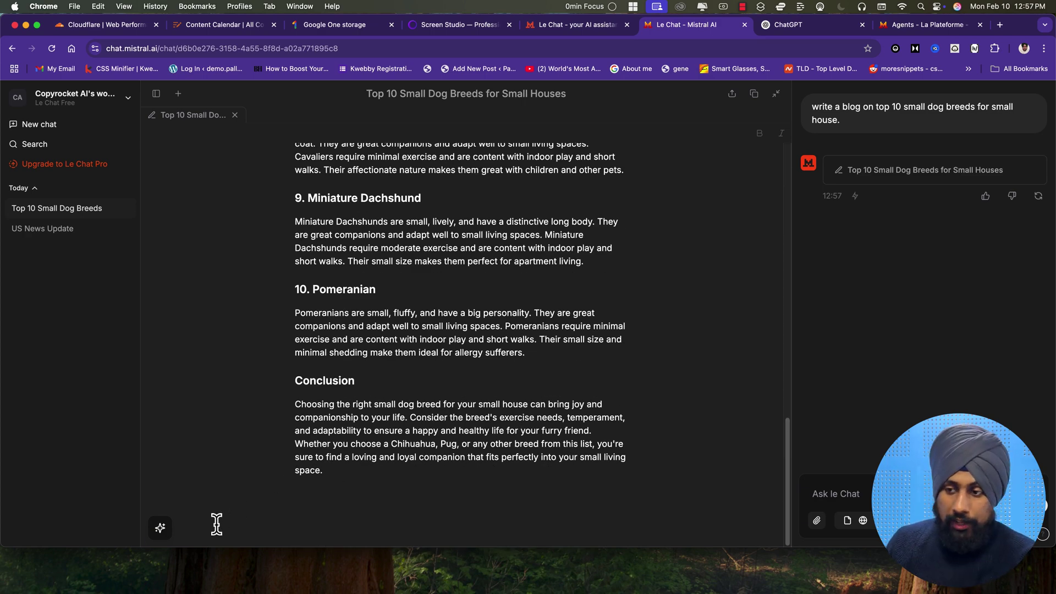
Look over the canvas editing options, then place the cursor after the intro paragraph
{"action": "left_click", "coordinate": [163, 527]}
{"action": "mouse_move", "coordinate": [198, 468]}
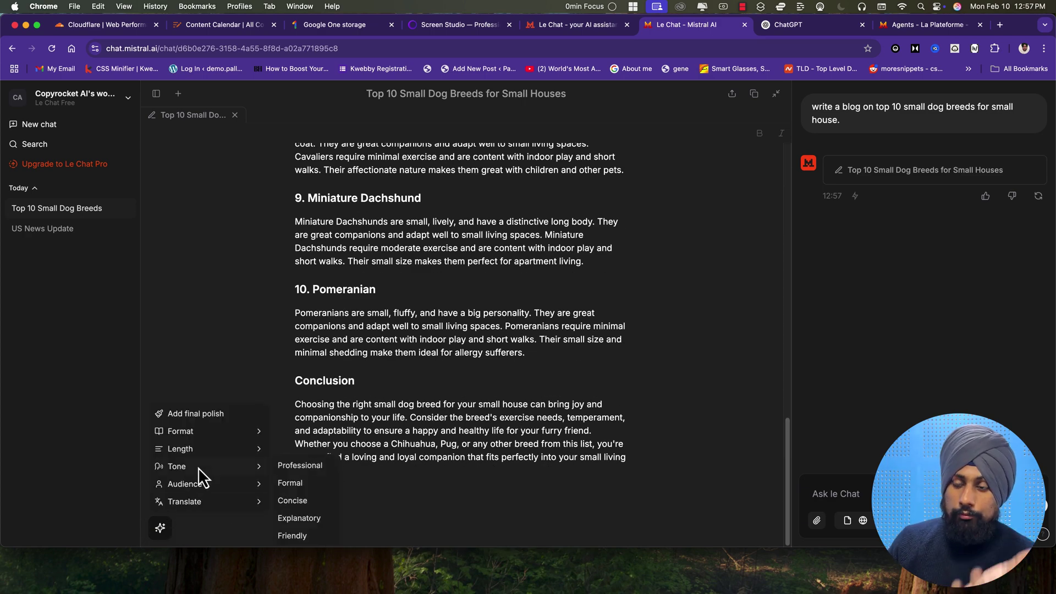
{"action": "mouse_move", "coordinate": [212, 437]}
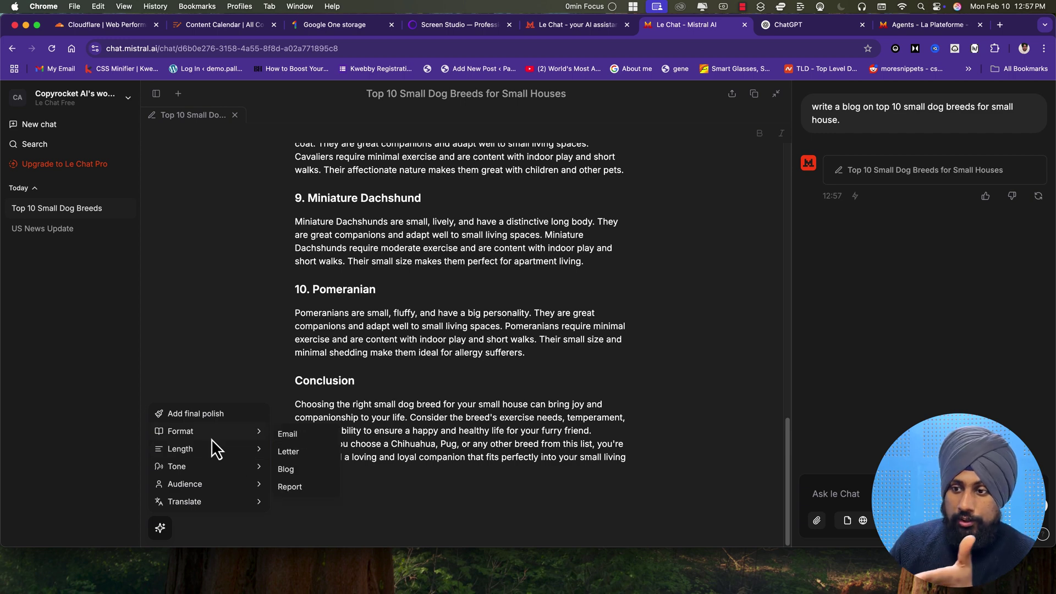
{"action": "mouse_move", "coordinate": [213, 485]}
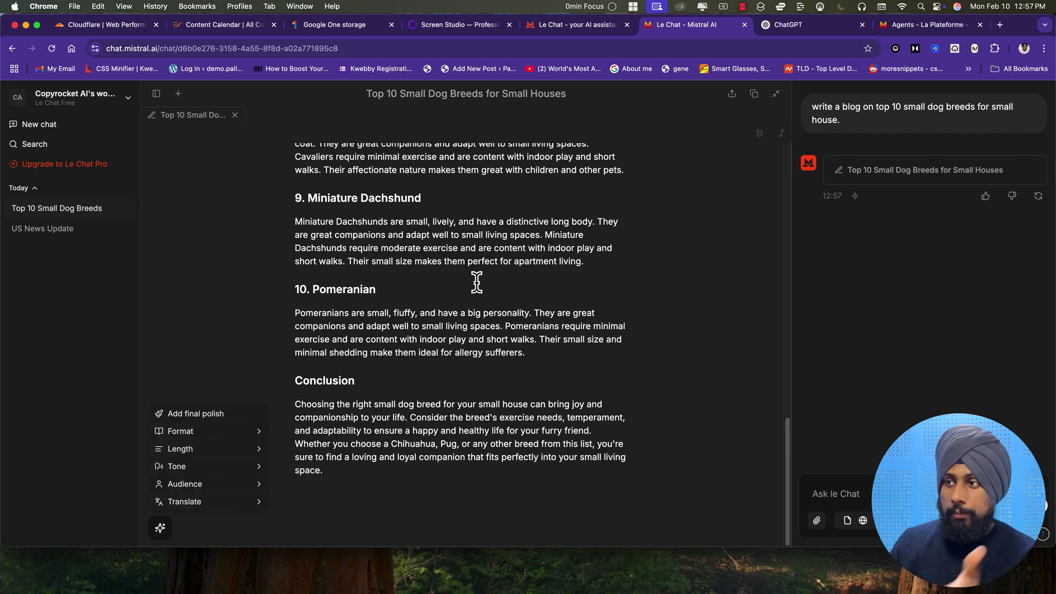
{"action": "left_click", "coordinate": [402, 366]}
{"action": "scroll", "coordinate": [402, 366], "scroll_direction": "up", "scroll_amount": 15}
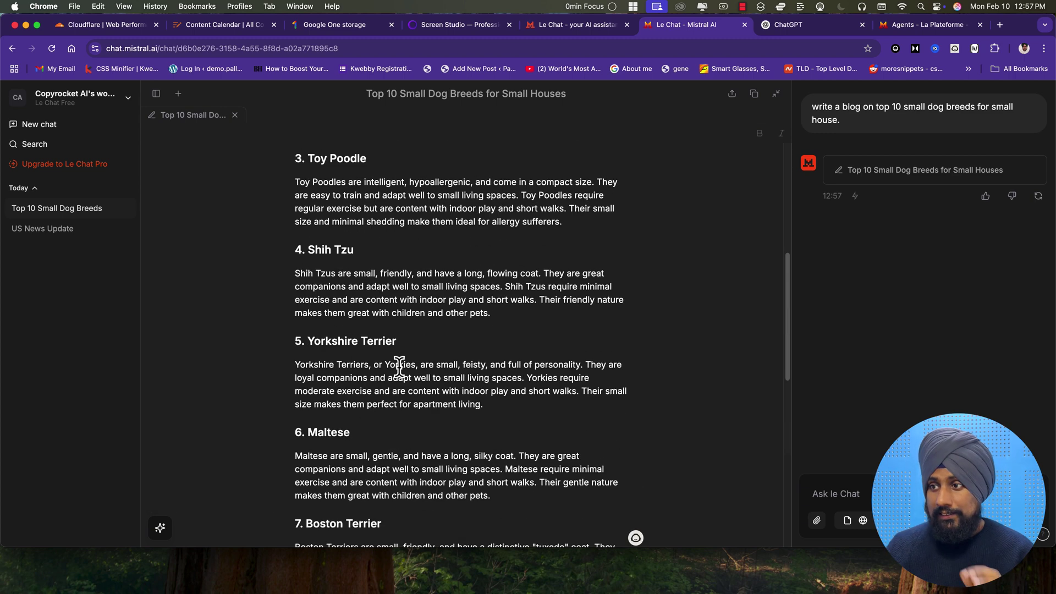
{"action": "left_click", "coordinate": [468, 279]}
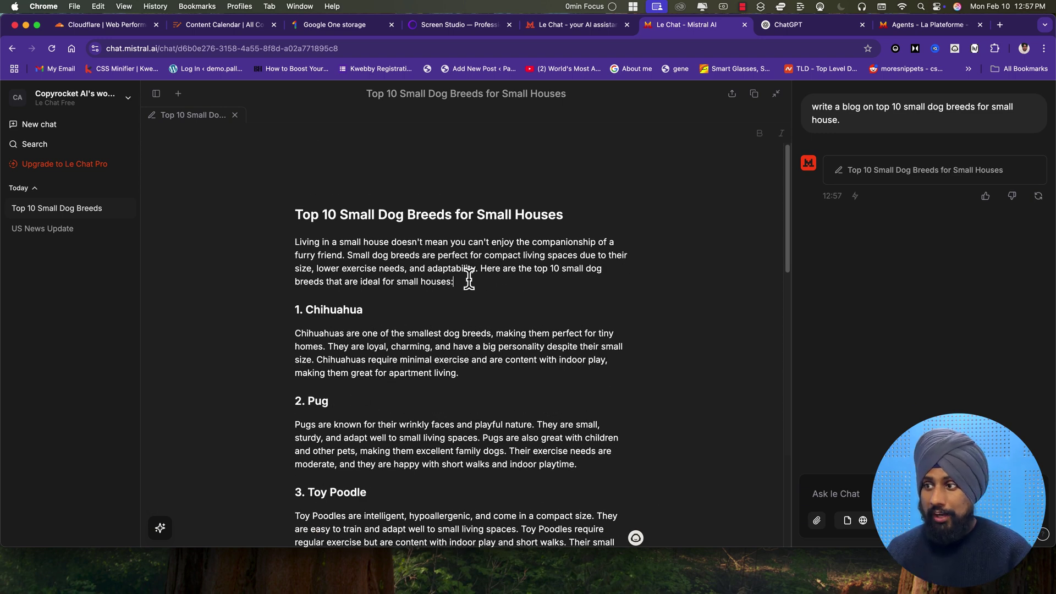